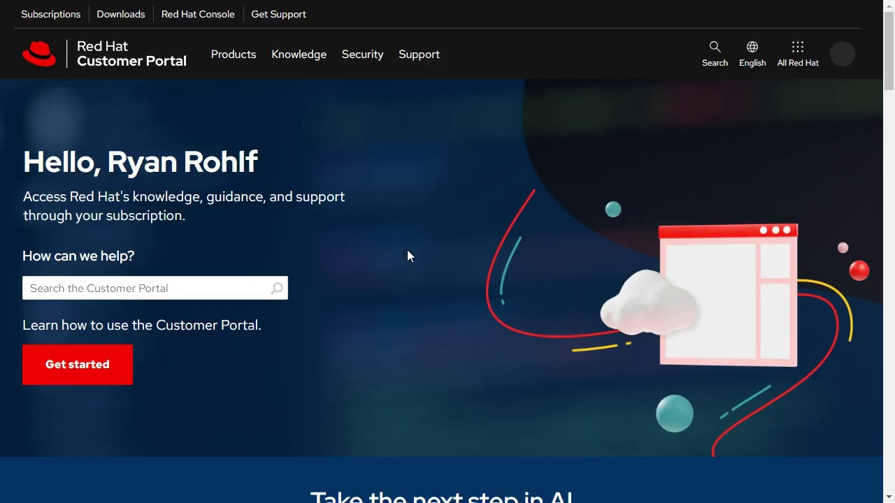
Go to Subscriptions and open the empty Subscription Allocations list.
click(45, 14)
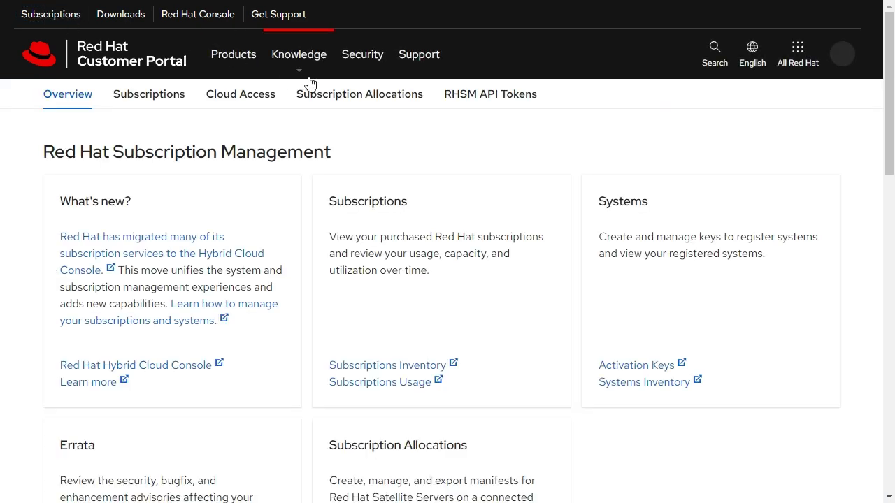
click(368, 104)
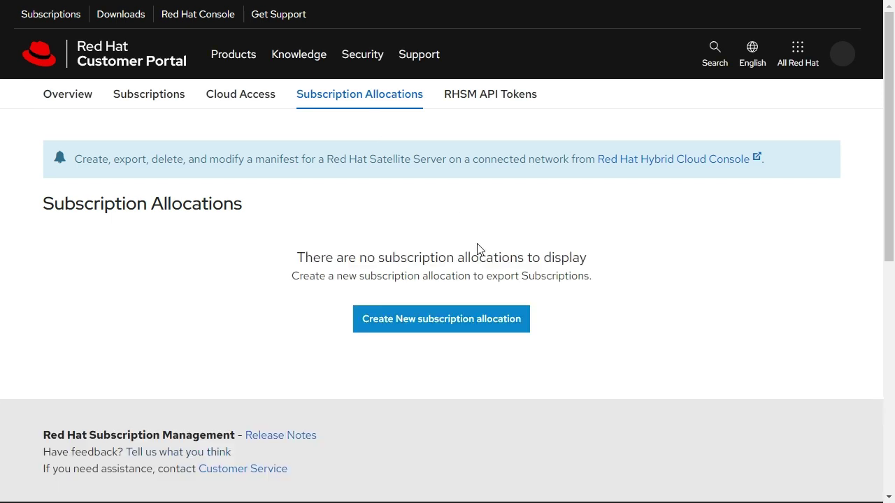
Create a subscription allocation named app-dev-test with type Satellite 6.15.
click(446, 325)
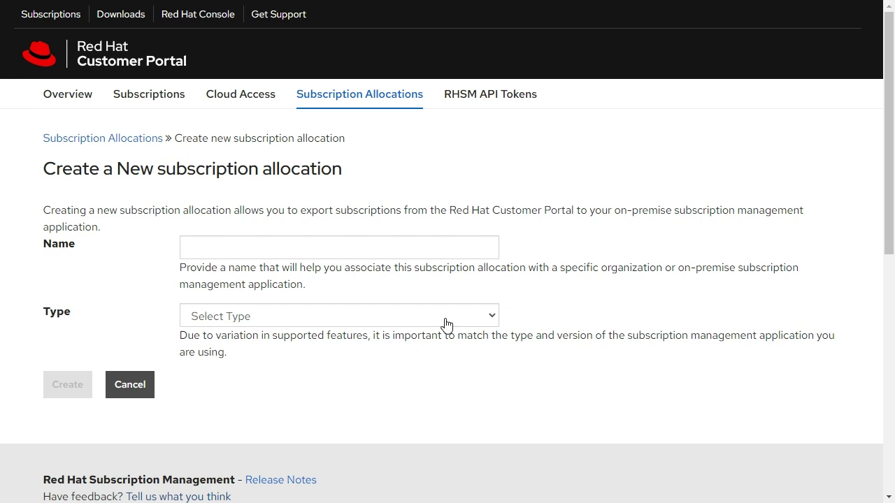
click(338, 252)
text(app-dev-test)
click(358, 287)
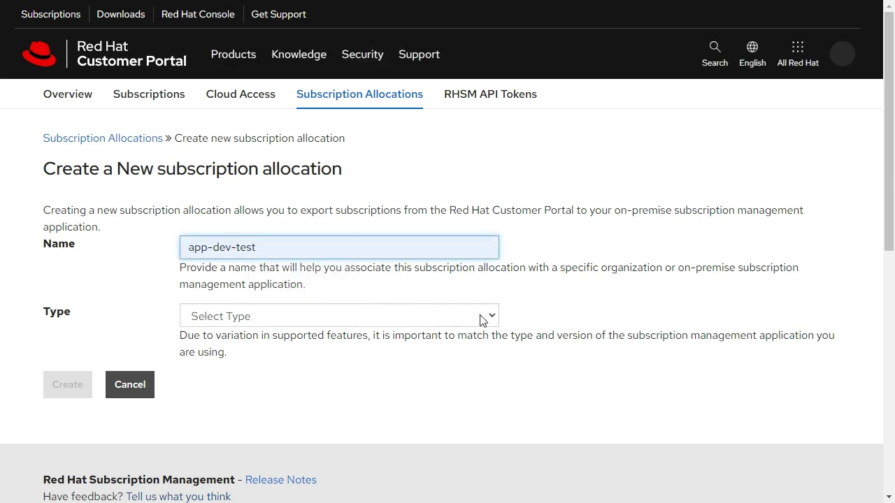
click(485, 316)
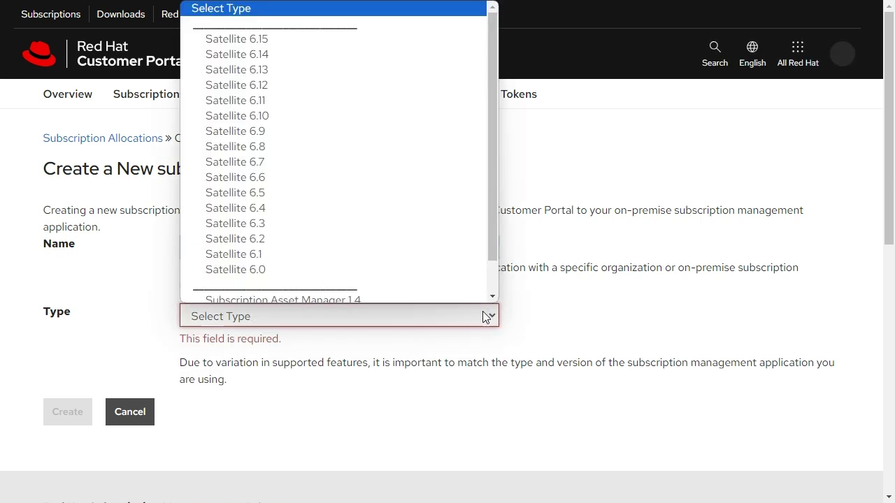
click(312, 42)
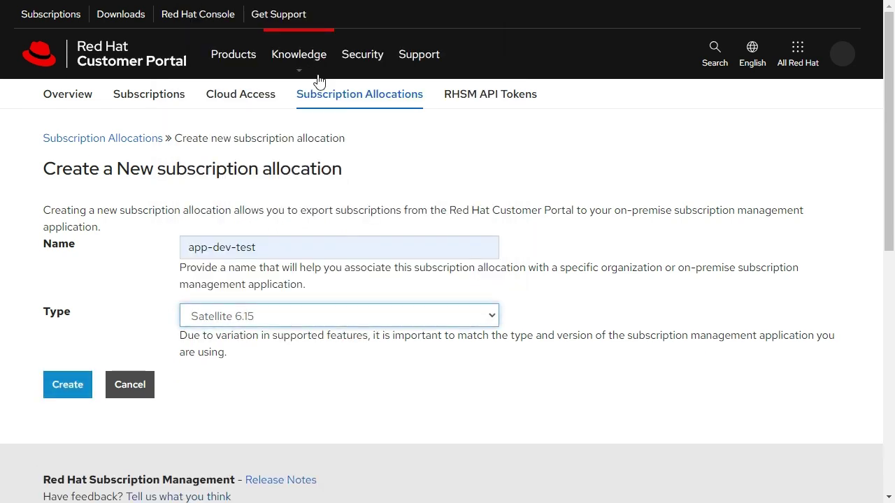
click(61, 384)
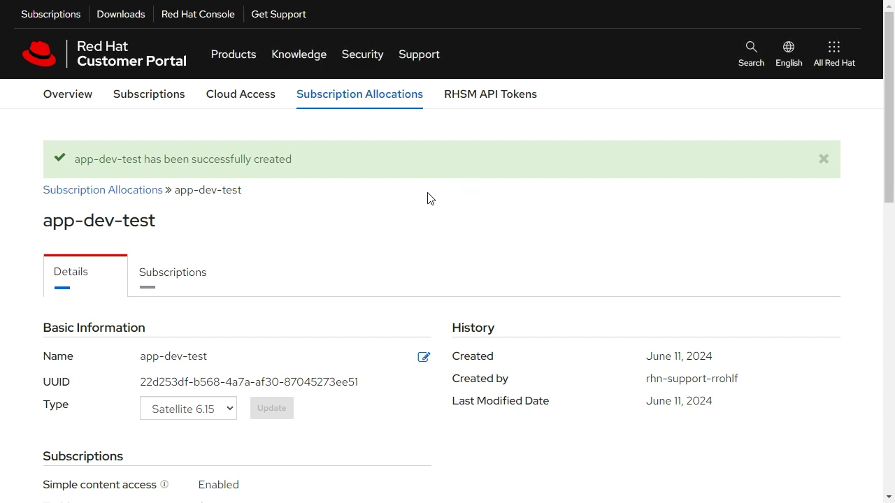
Open the app-dev-test allocation's Subscriptions tab, which has no subscriptions yet.
click(164, 286)
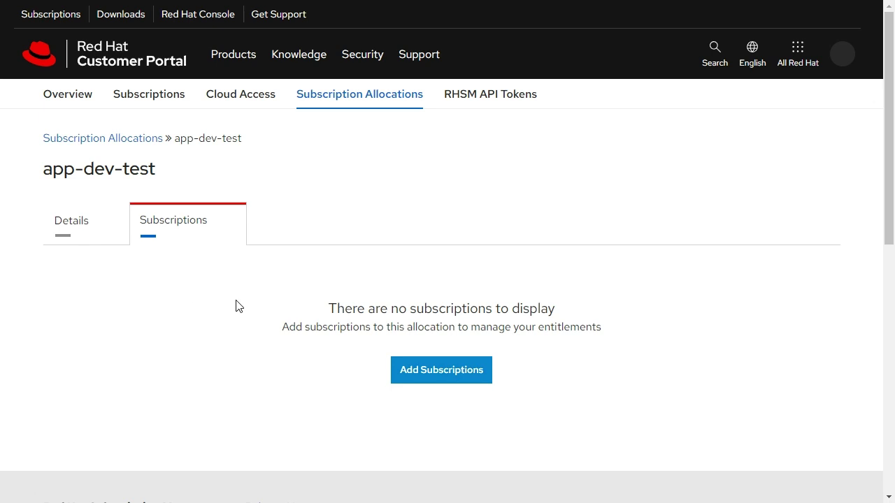
Filter subscriptions by 'ansible' and enter 25 entitlements for the Ansible Automation Platform Standard subscription.
click(429, 375)
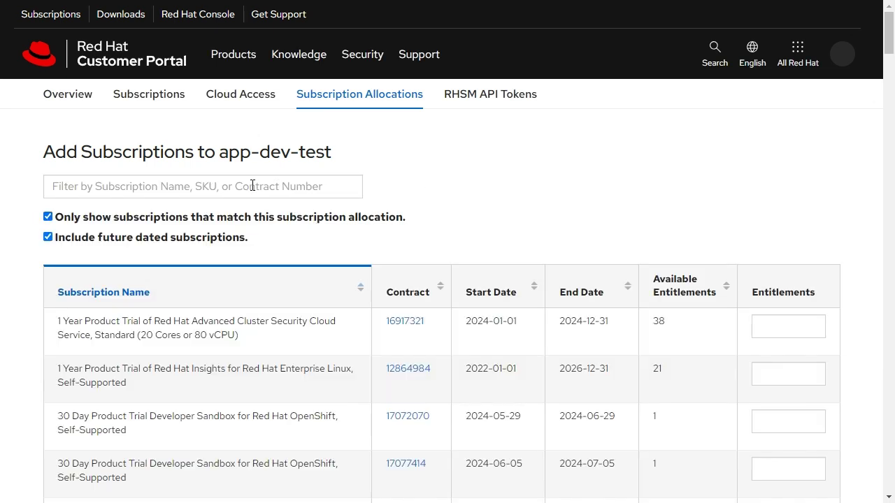
click(252, 186)
text(ansible)
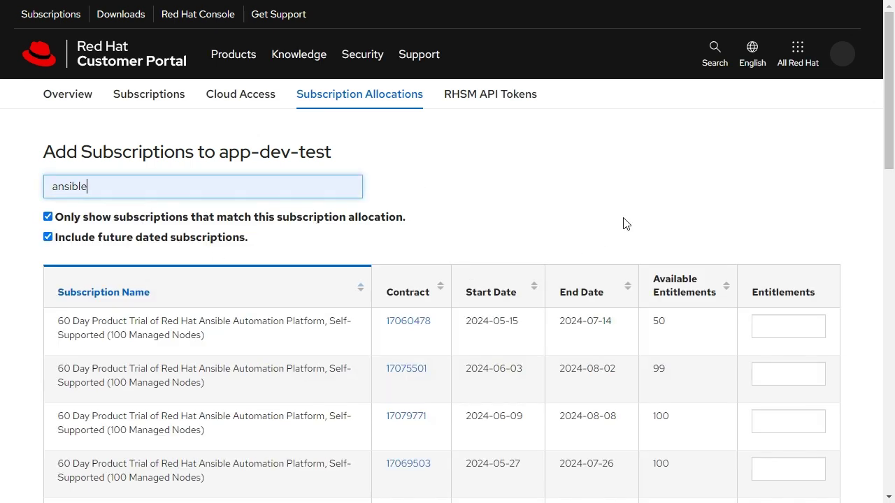
scroll(625, 224, down, 2)
scroll(621, 242, down, 3)
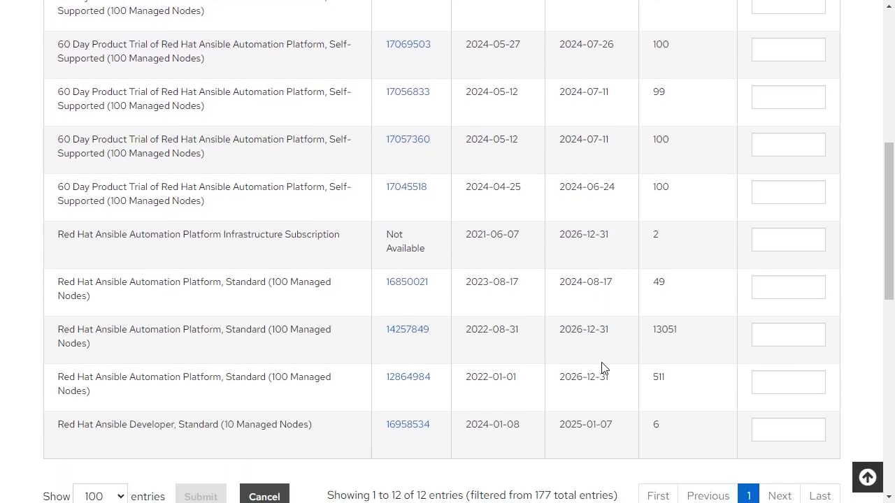
click(780, 289)
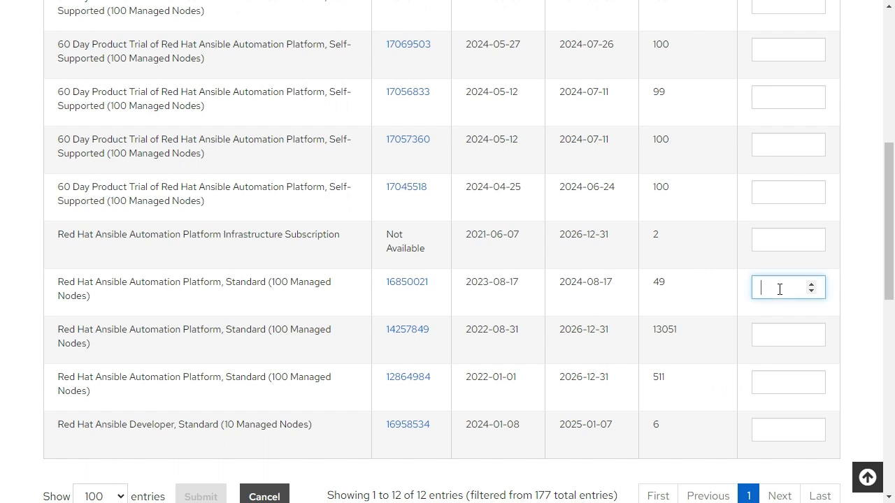
text(25)
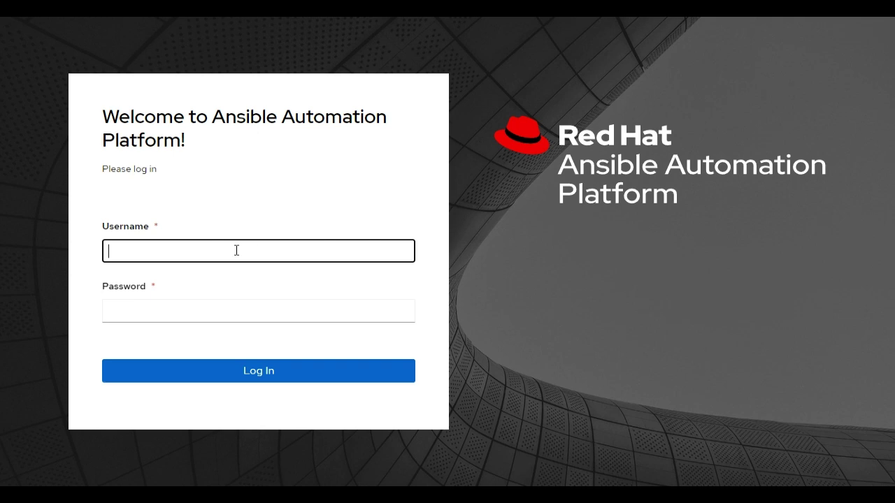
Log in to Ansible Automation Platform as admin with the account password.
text(admin)
key(Tab)
text(••••••••••)
key(Return)
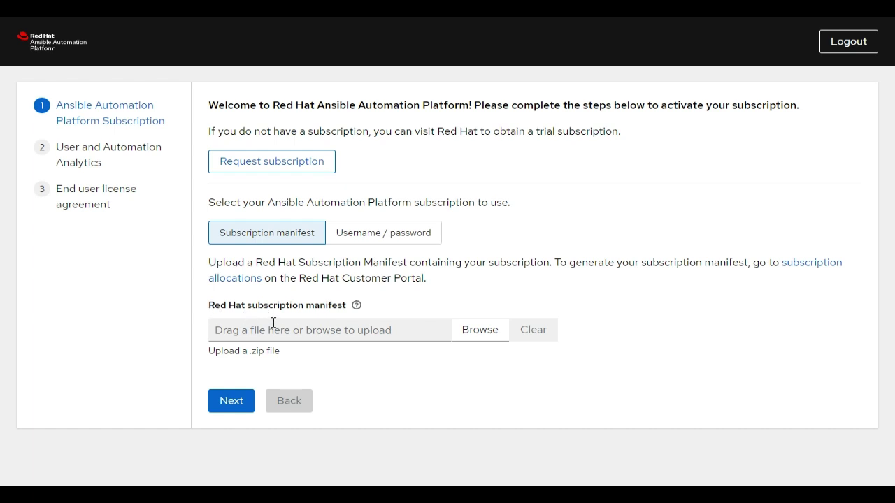
Upload the app-dev-test manifest, disable user and Automation Analytics, and accept the EULA.
click(481, 337)
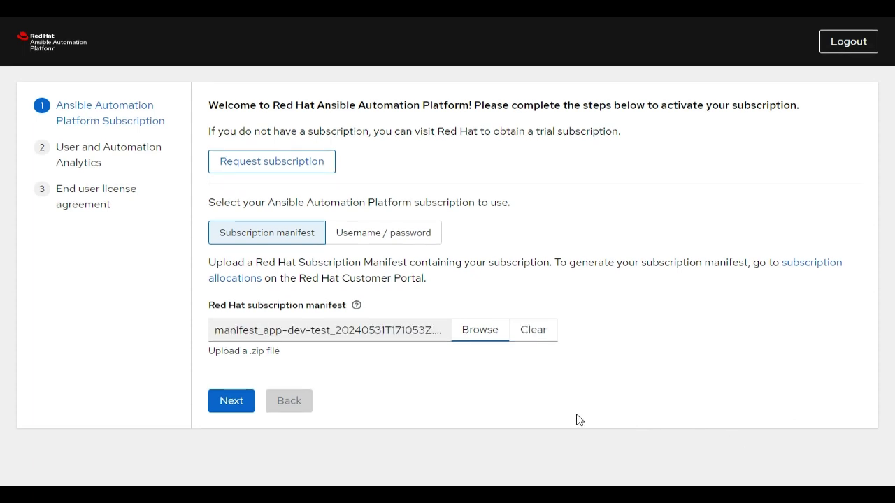
click(232, 403)
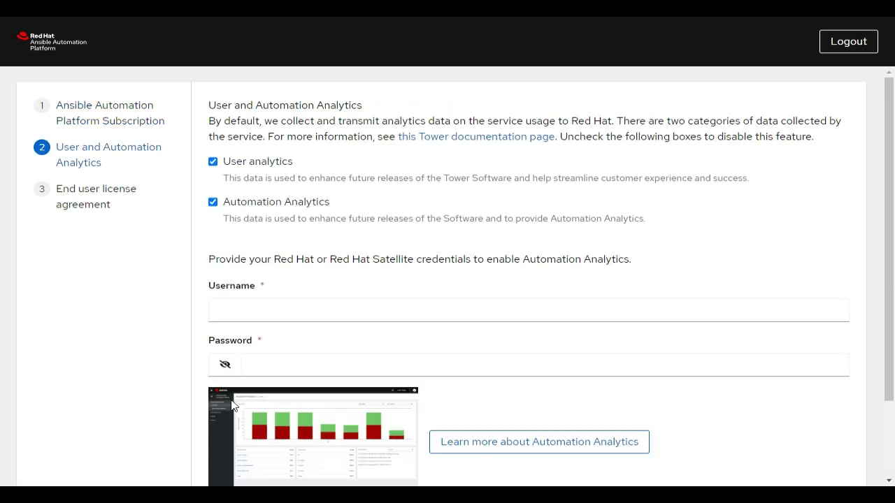
click(213, 162)
click(212, 202)
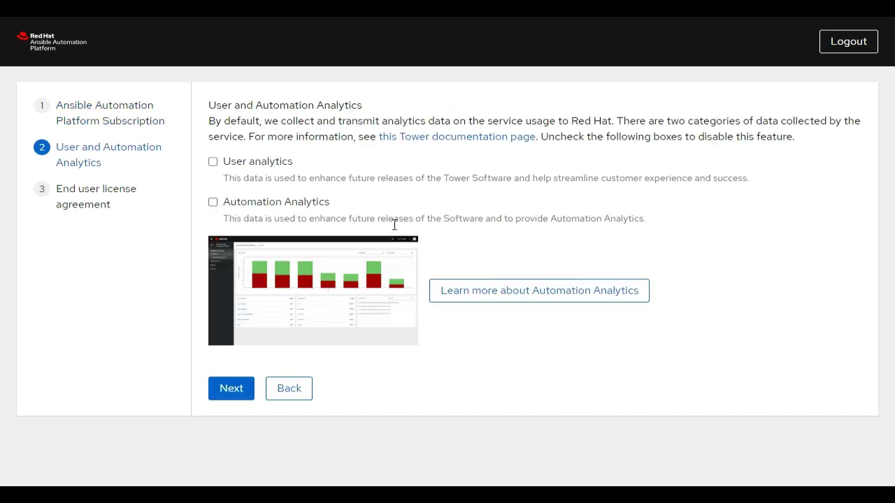
click(232, 387)
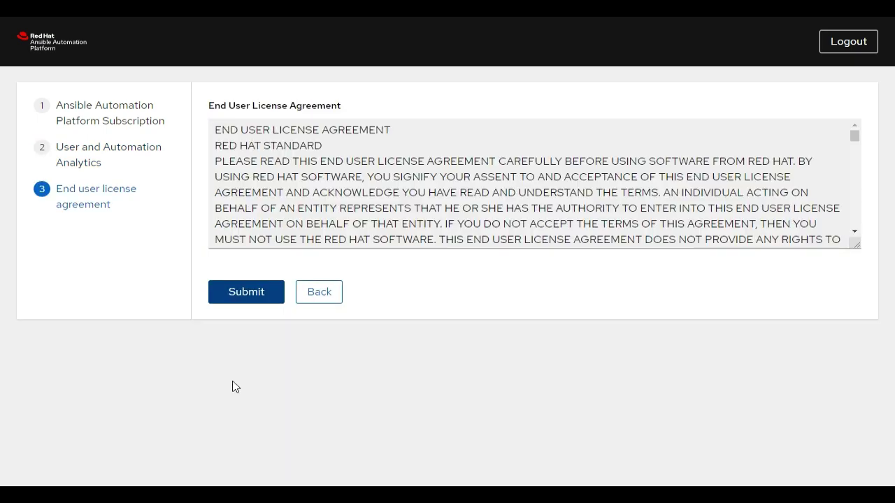
click(249, 298)
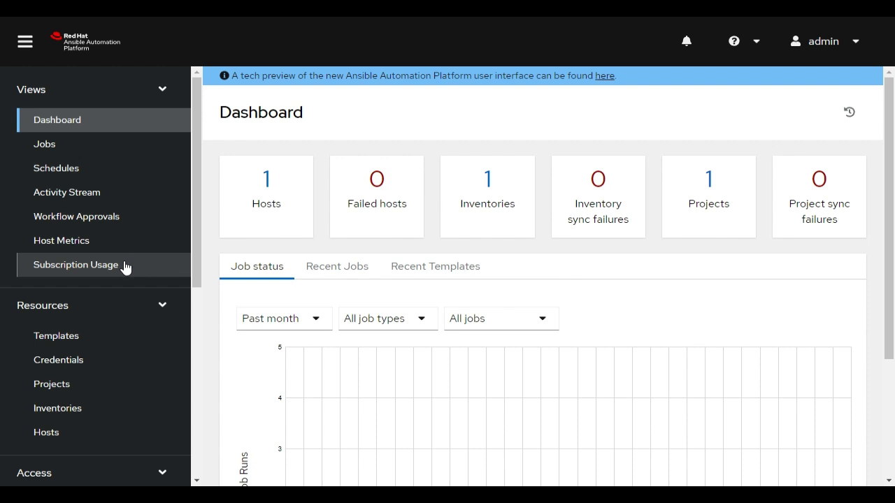
Check Subscription settings, confirming a Compliant subscription with 25 hosts remaining.
scroll(105, 267, down, 1)
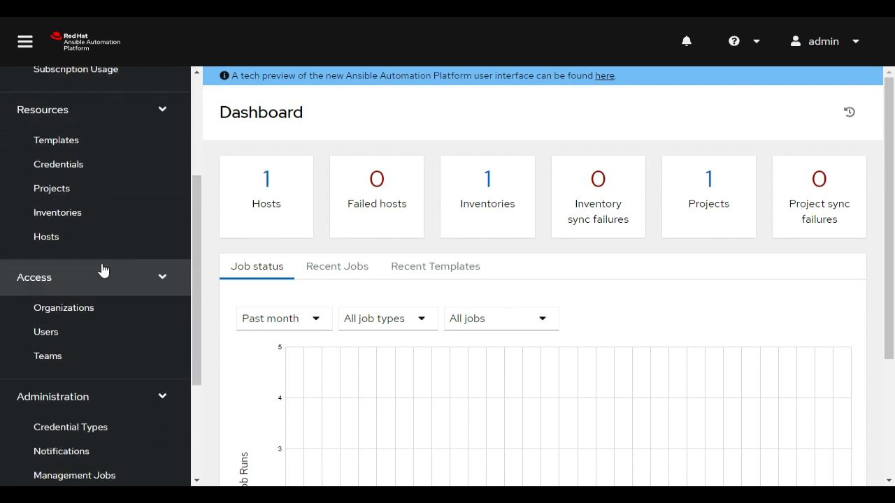
scroll(101, 274, down, 3)
click(29, 470)
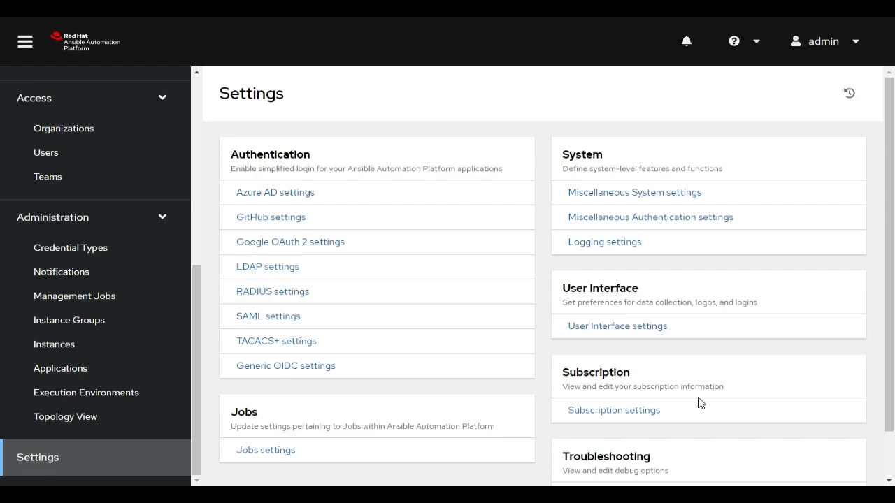
click(618, 411)
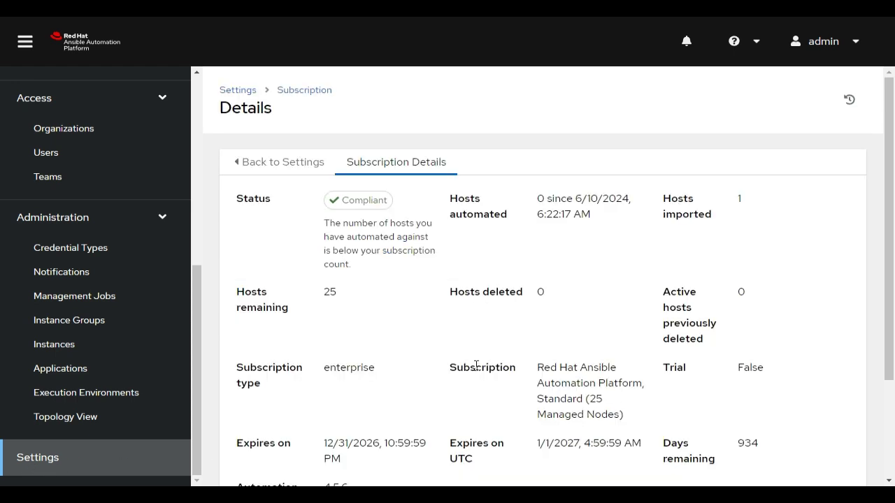
double_click(330, 294)
double_click(363, 202)
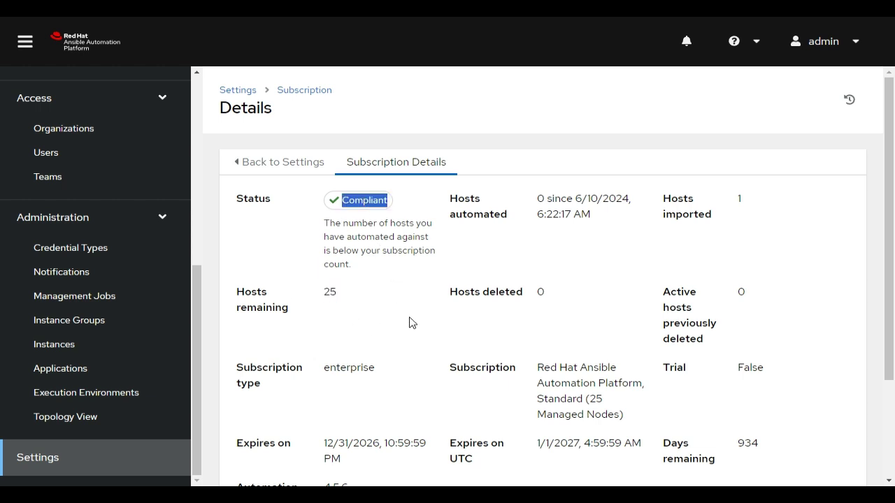
scroll(410, 323, down, 1)
scroll(410, 323, down, 1)
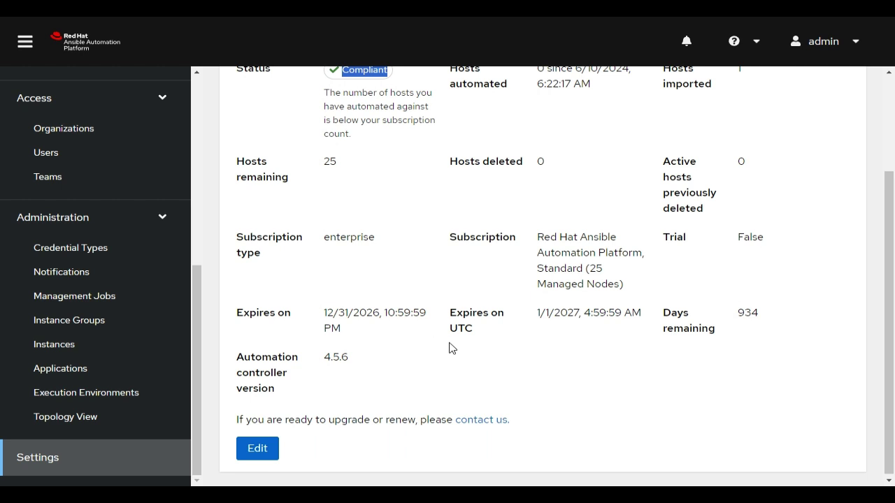
Upload the newer app-dev-test manifest and confirm 100 hosts remaining.
click(260, 449)
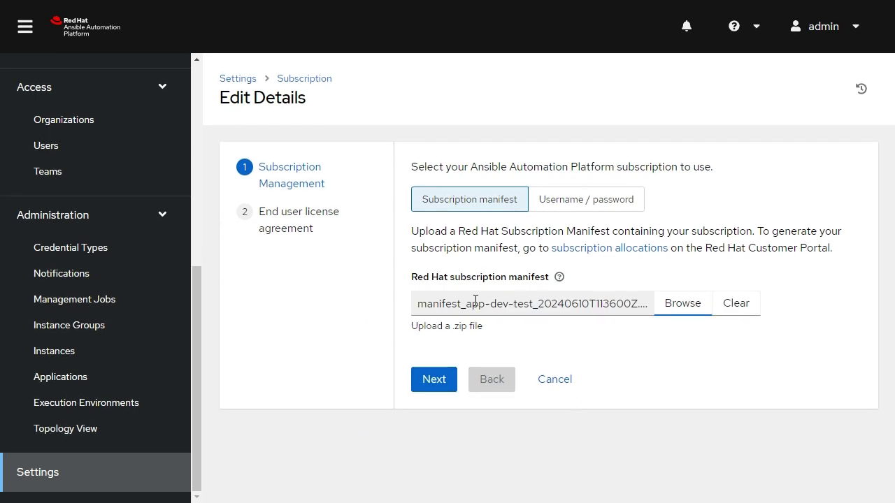
click(438, 385)
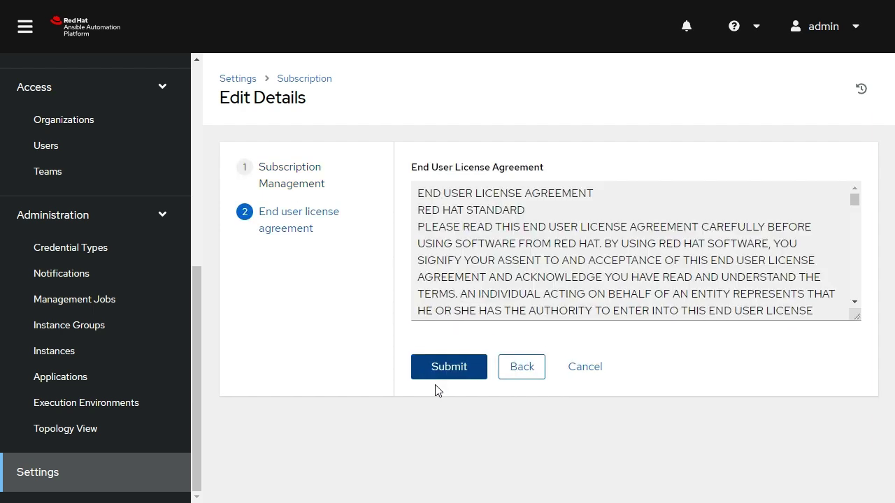
click(450, 375)
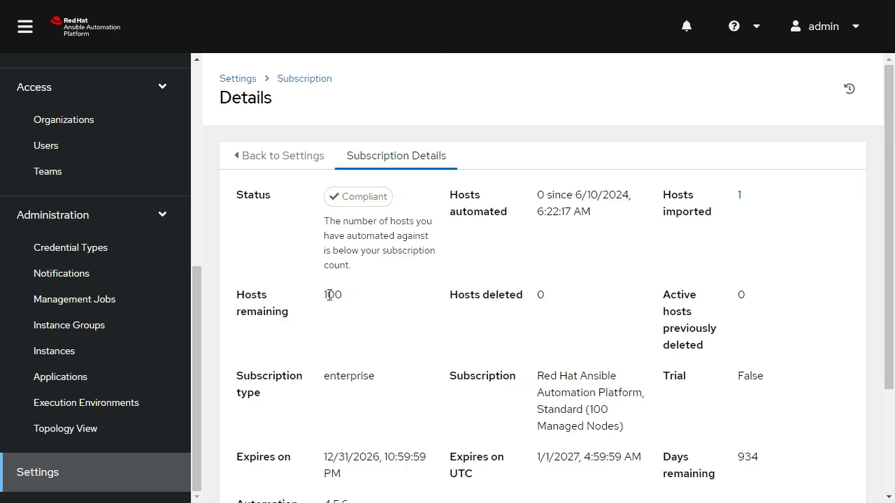
double_click(329, 296)
scroll(413, 339, down, 2)
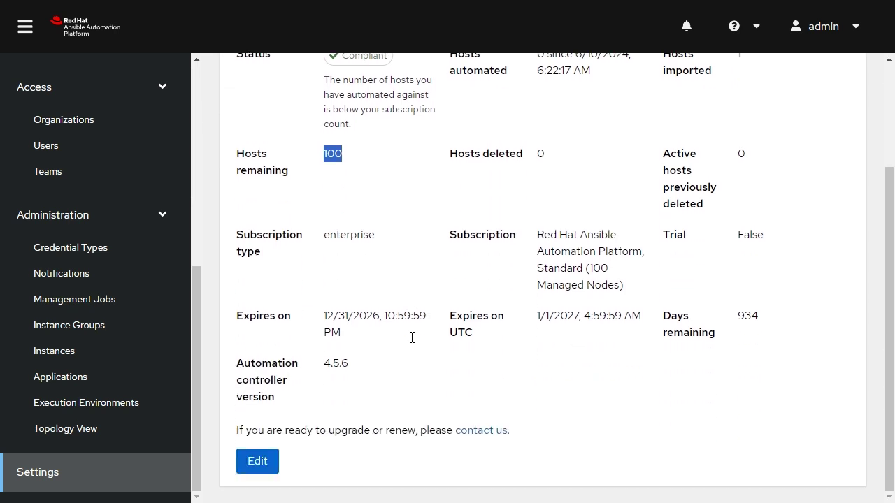